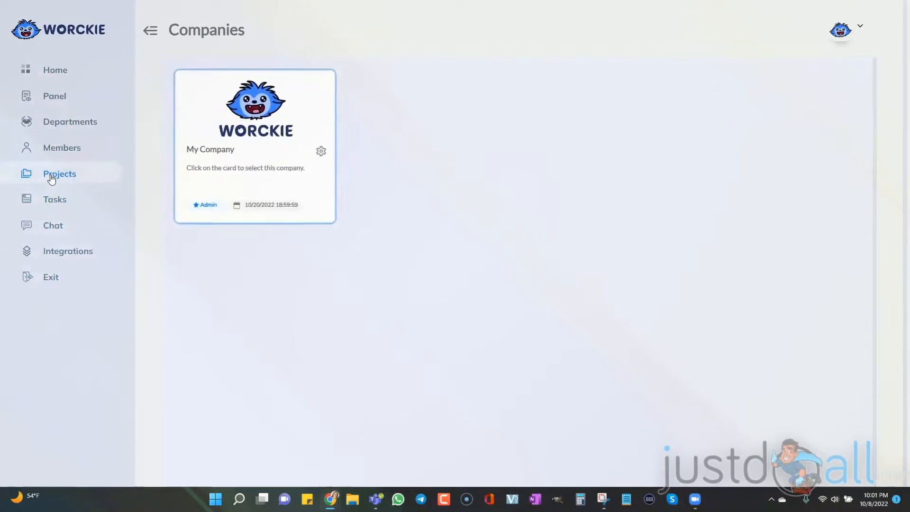
# On the JVZoo Mastery 2.0 kanban board, rename the columns after Planning to READY, IN PROGRESS and COMPLETED, and add an ON HOLD column
pyautogui.click(51, 175)
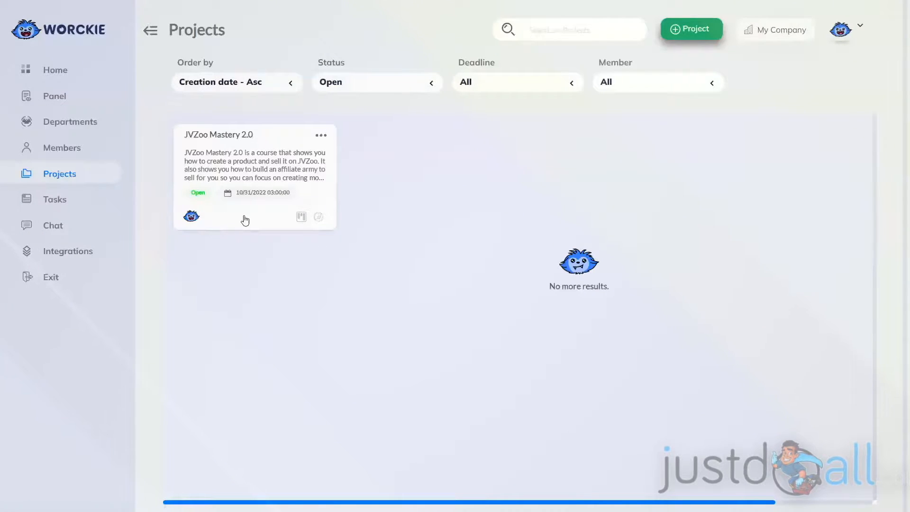
pyautogui.click(300, 219)
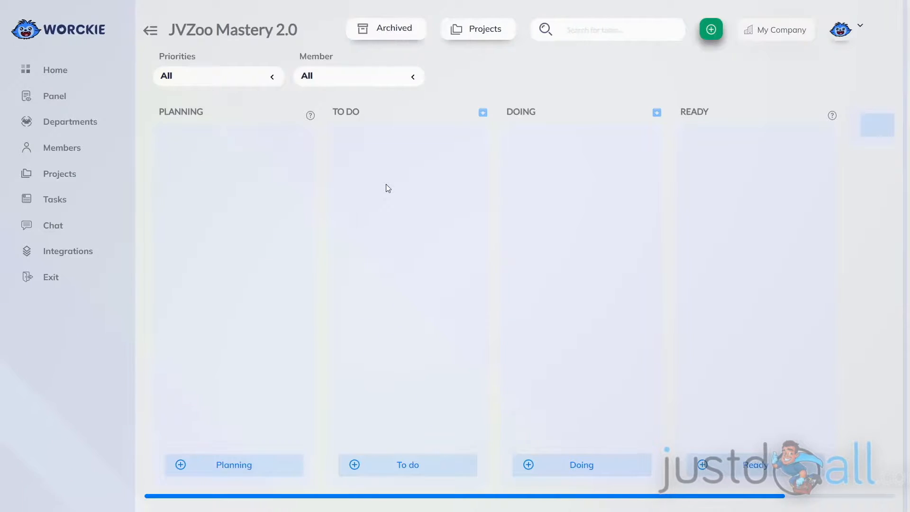
pyautogui.click(348, 114)
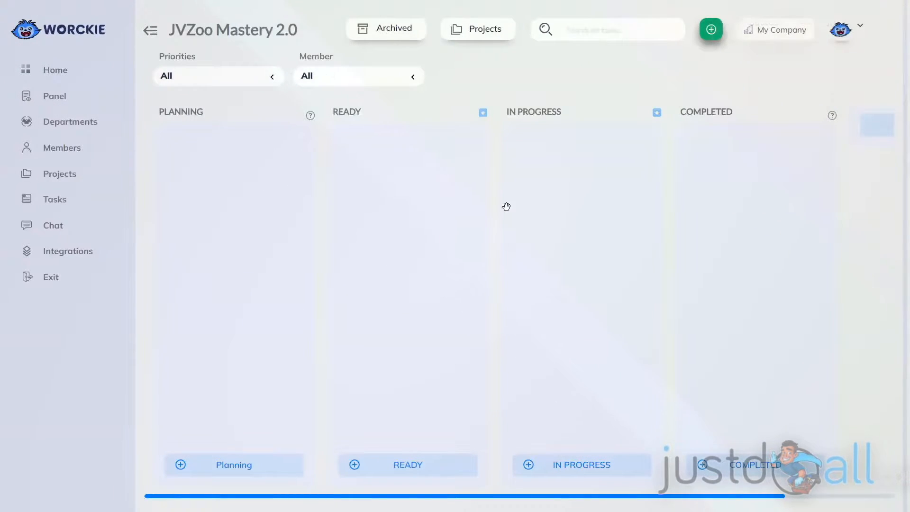
pyautogui.click(878, 125)
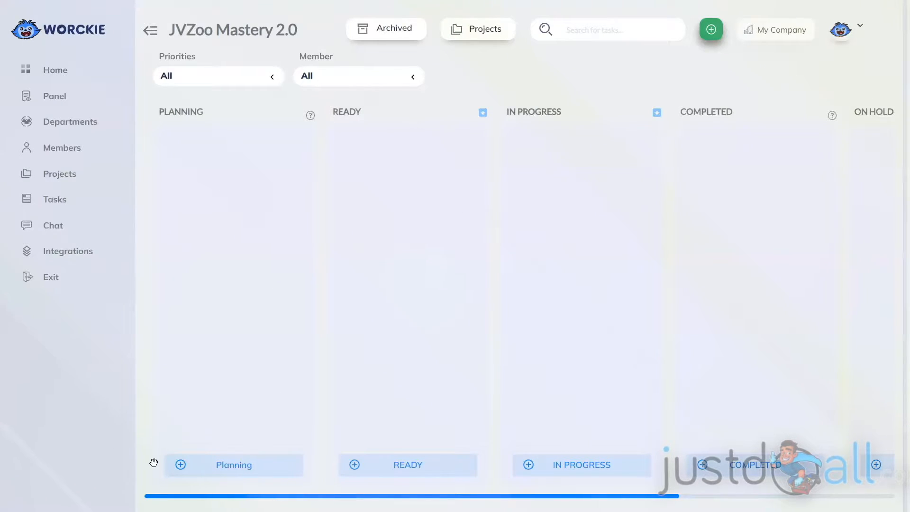
# Start a Planning task named "Write a 7 email sequence" with the description "Write a 7 email sequence for the course to promote the course."
pyautogui.click(180, 466)
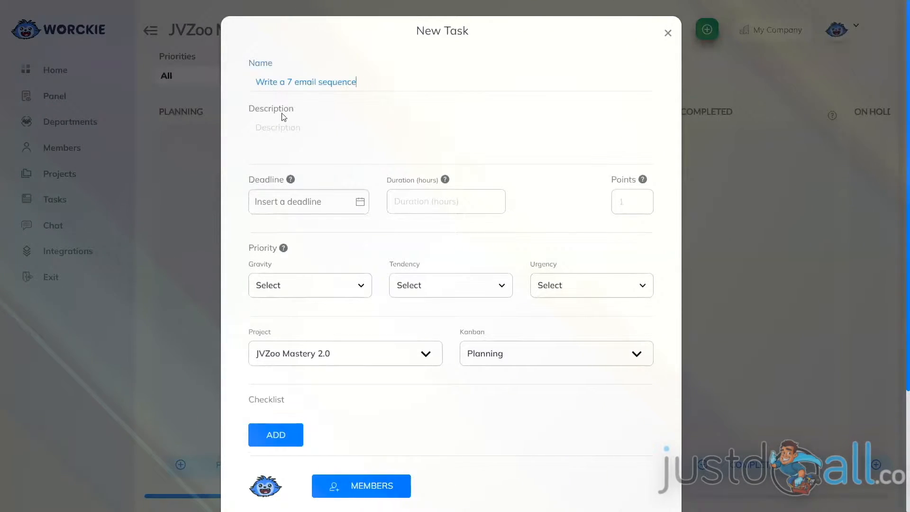
pyautogui.click(280, 126)
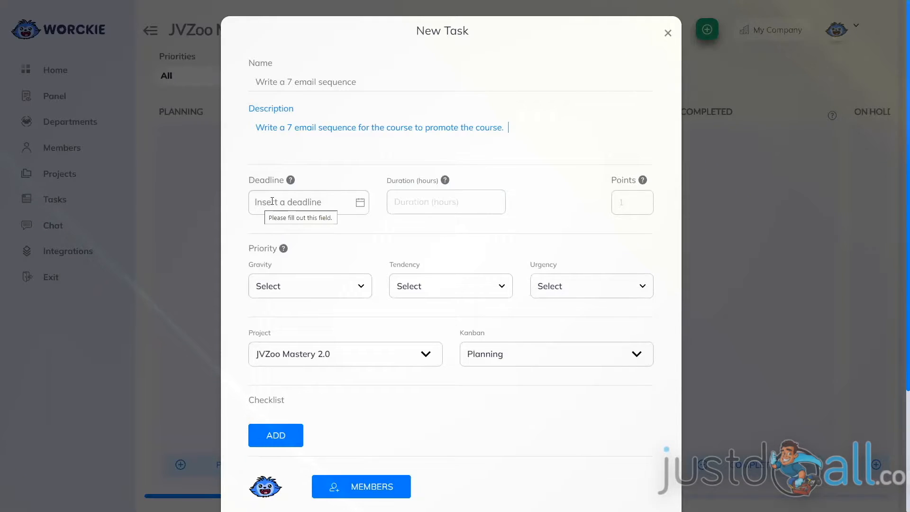
pyautogui.click(272, 201)
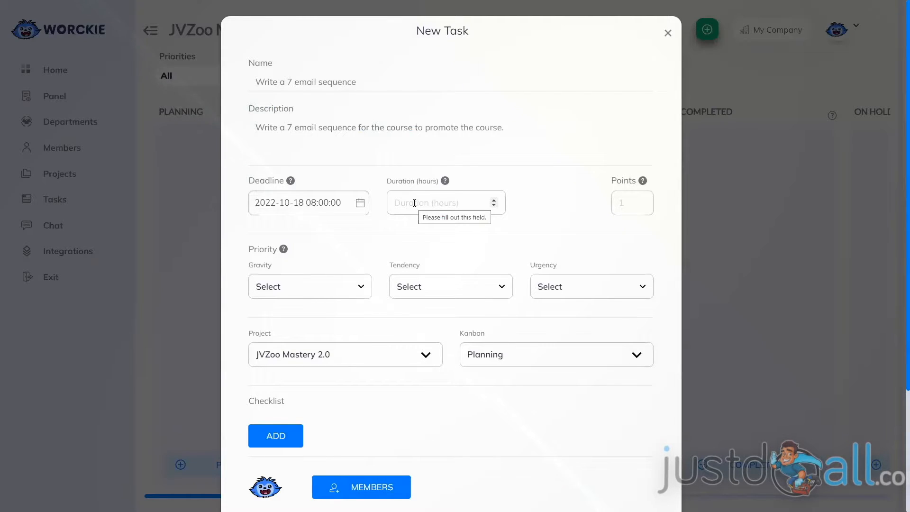
pyautogui.click(414, 203)
pyautogui.write('2')
pyautogui.moveTo(642, 183)
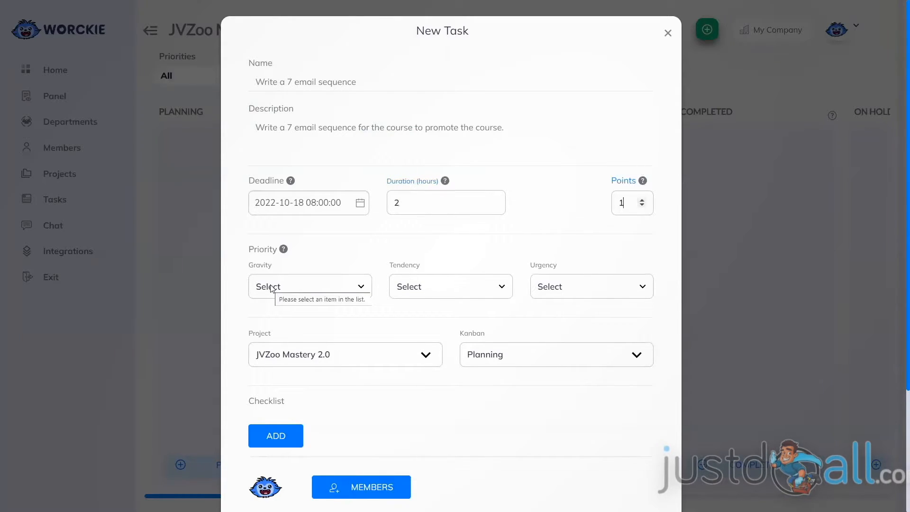
# Set the task's priority to gravity "1. Without gravity", tendency "1. It won't change" and urgency "1. Can Wait"
pyautogui.click(272, 289)
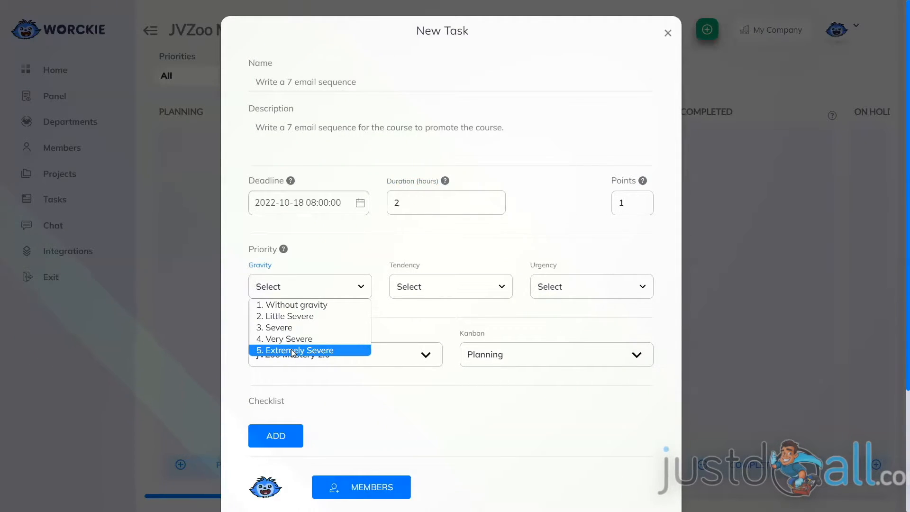
pyautogui.click(288, 305)
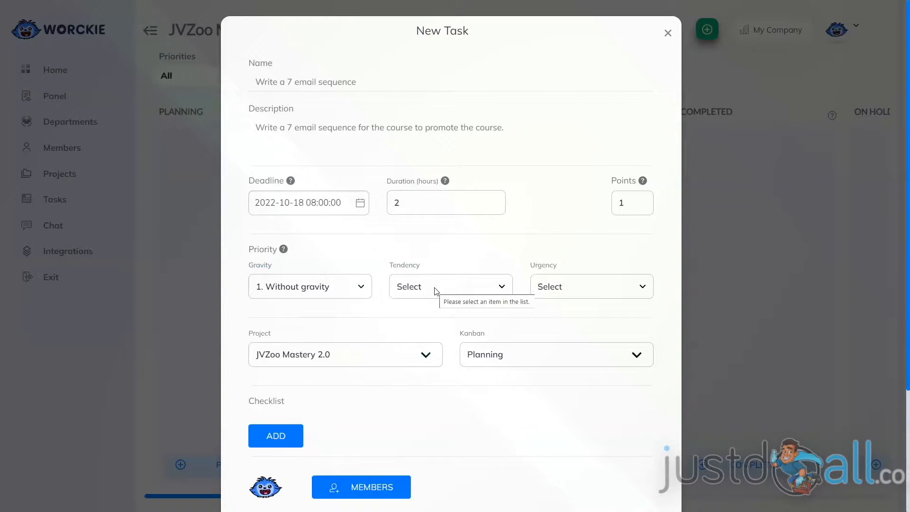
pyautogui.click(435, 290)
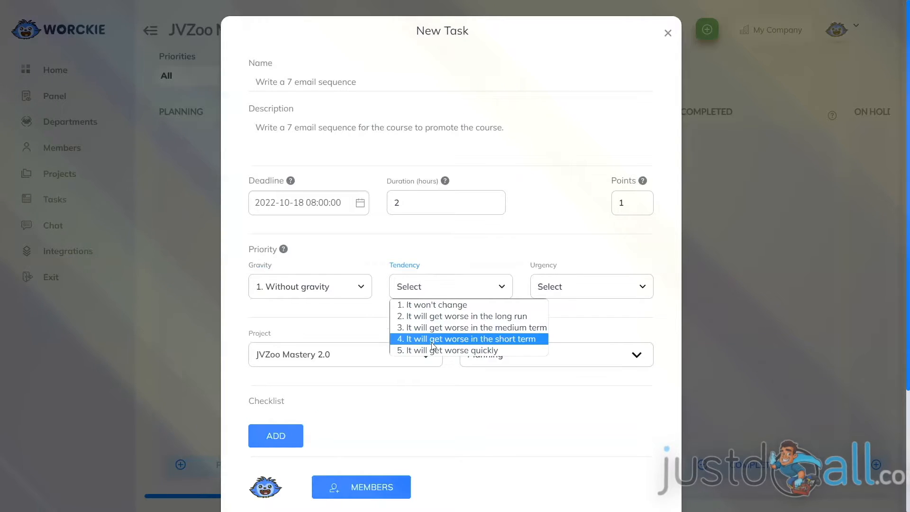
pyautogui.click(440, 305)
pyautogui.click(574, 287)
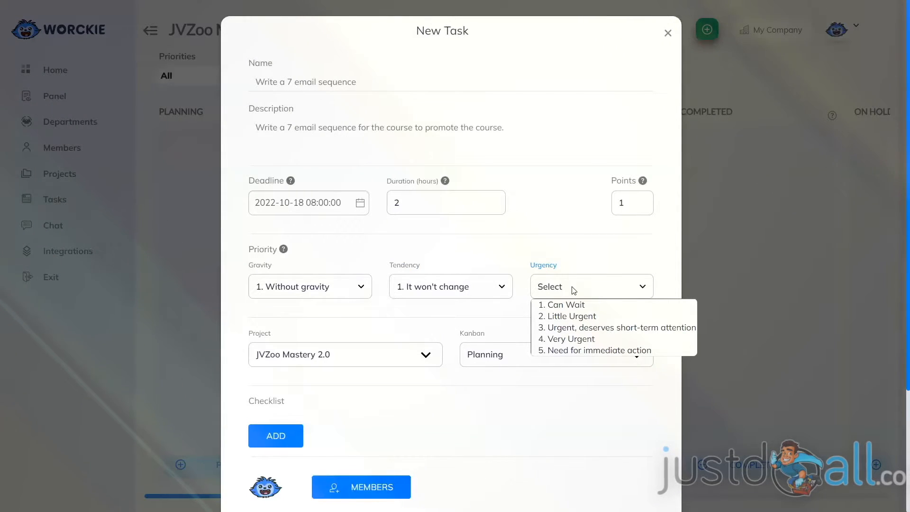
pyautogui.click(575, 306)
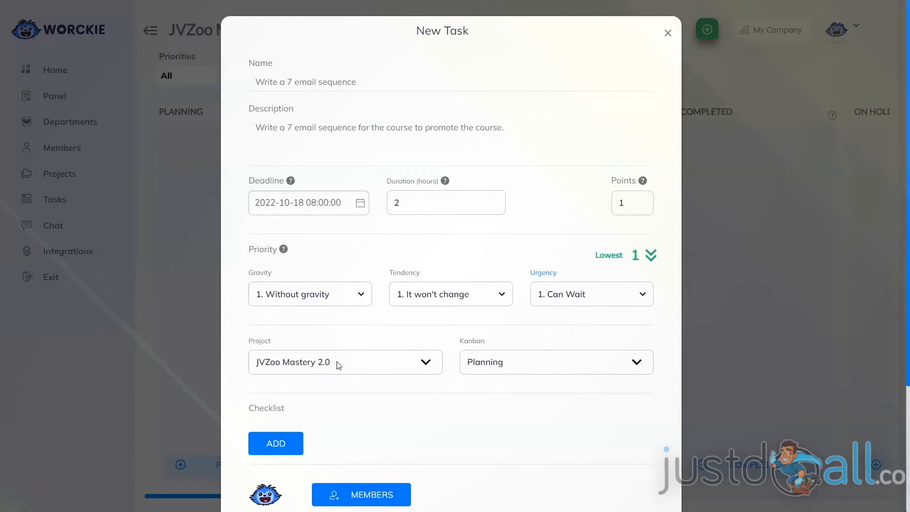
# Choose JVZoo Mastery 2.0 as the task's project and Planning as its kanban column
pyautogui.click(339, 365)
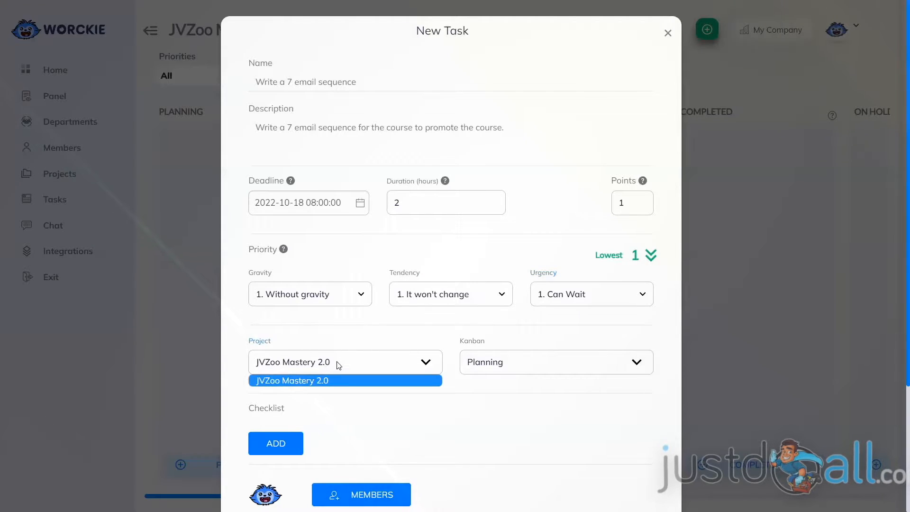
pyautogui.click(338, 365)
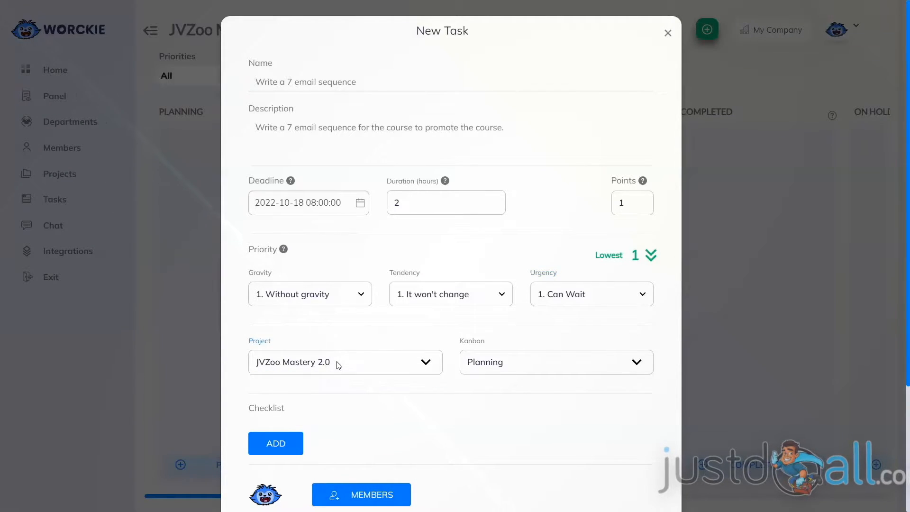
pyautogui.click(505, 363)
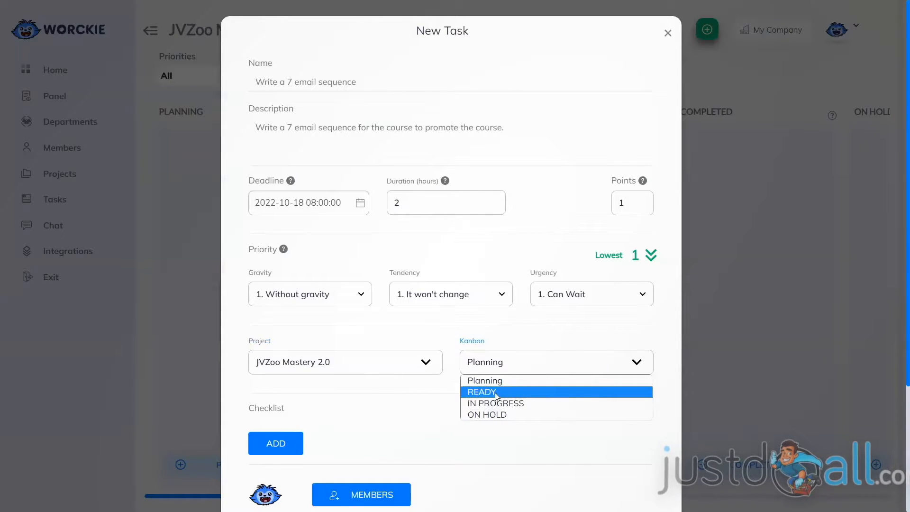
pyautogui.click(487, 380)
# Add three checklist items: Email #1 welcoming to the list, Email #2 outlining the course with a coupon offer, Email #3 listing course and affiliate army benefits
pyautogui.scroll(-3, 366, 357)
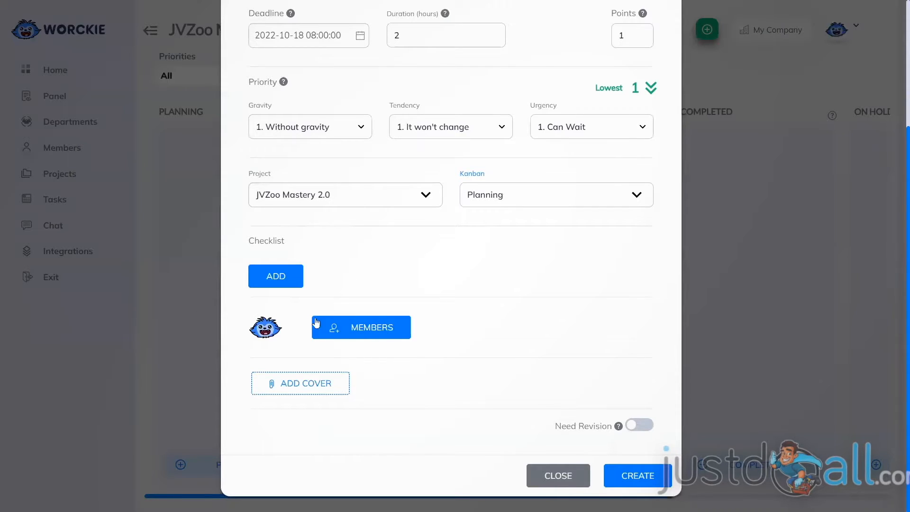
pyautogui.click(274, 279)
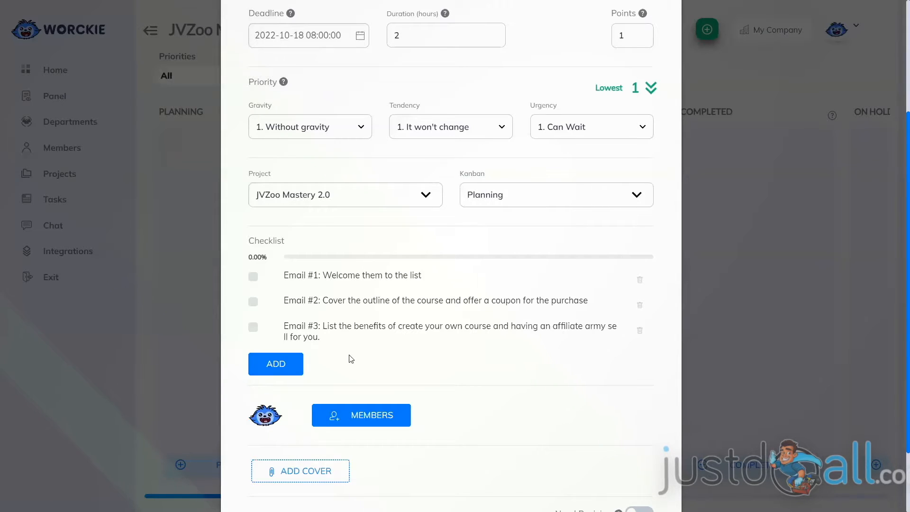
# Check which members can be added to the task, without adding anyone
pyautogui.scroll(-2, 350, 358)
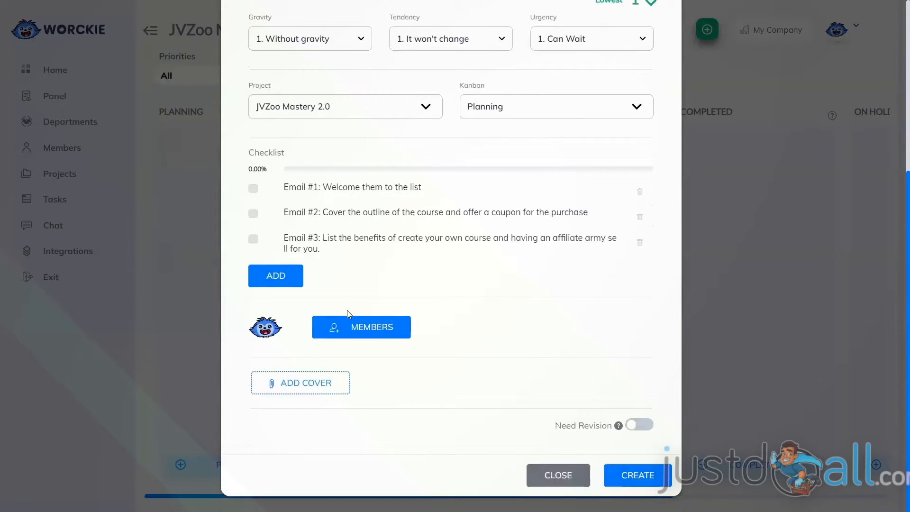
pyautogui.click(364, 331)
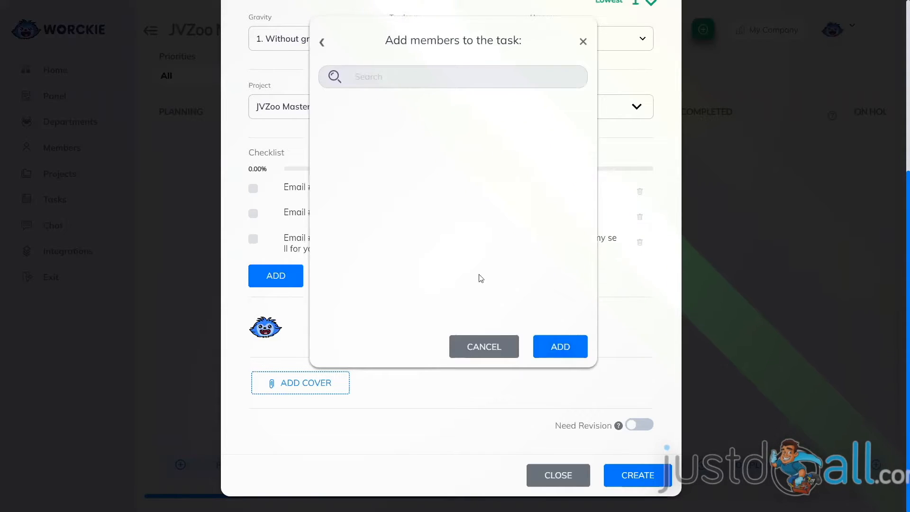
pyautogui.click(487, 348)
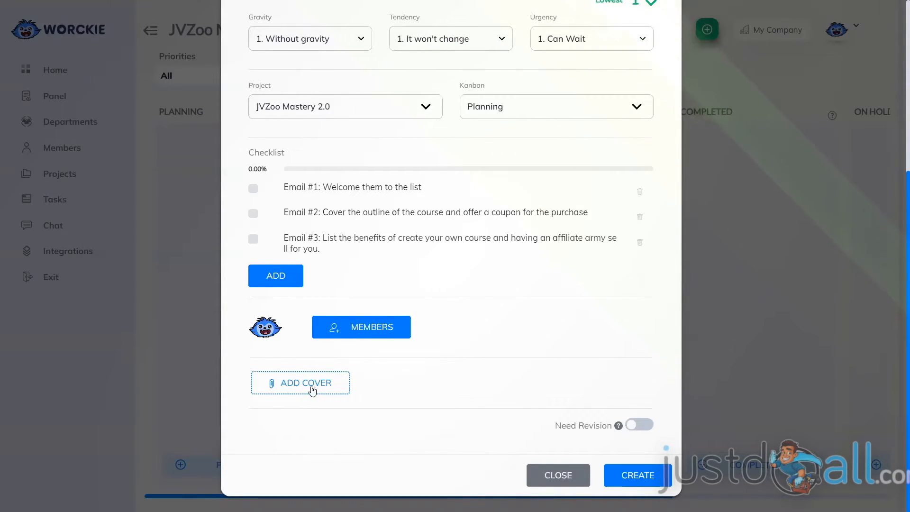
# Add the rocket image as the task's cover and create the task with Need Revision off
pyautogui.click(291, 382)
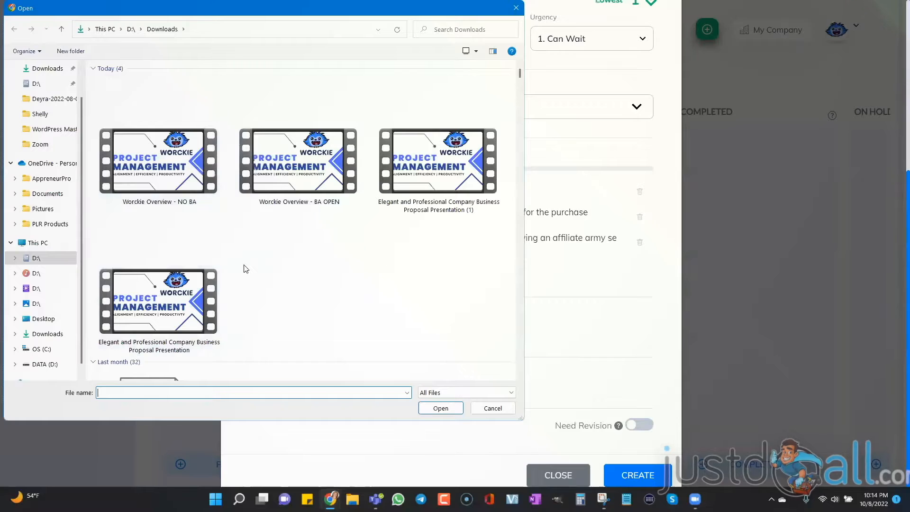
pyautogui.click(493, 408)
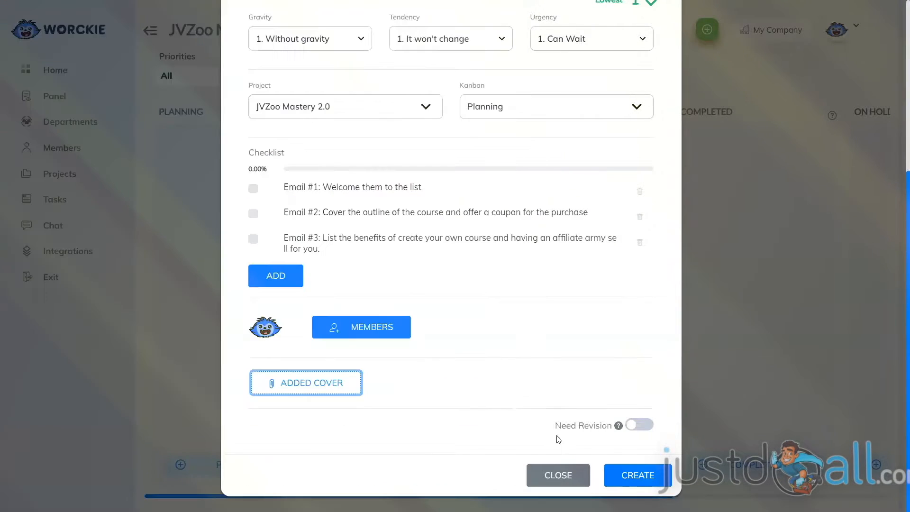
pyautogui.moveTo(618, 426)
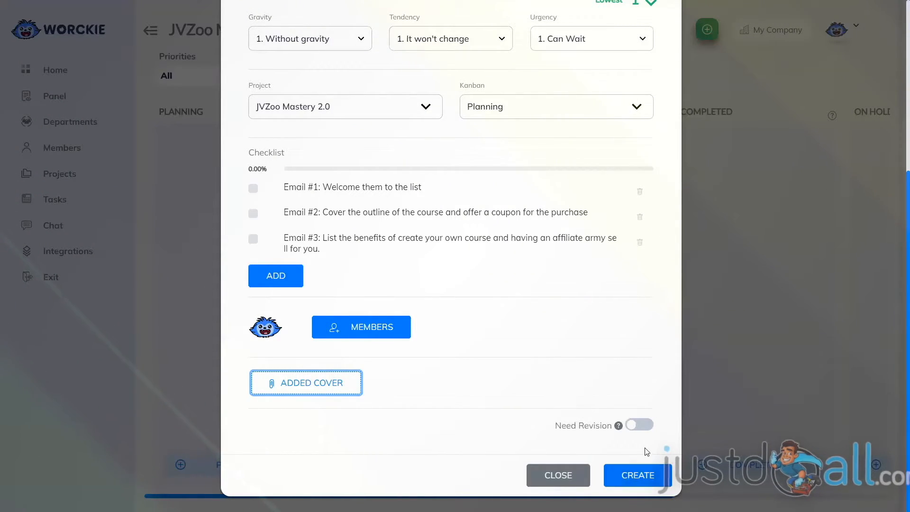
pyautogui.click(634, 473)
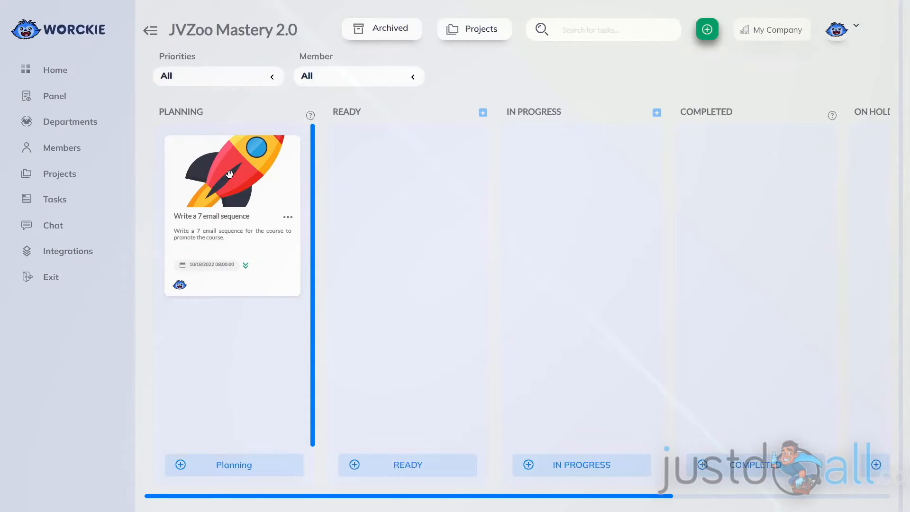
pyautogui.moveTo(227, 176); pyautogui.dragTo(396, 175)
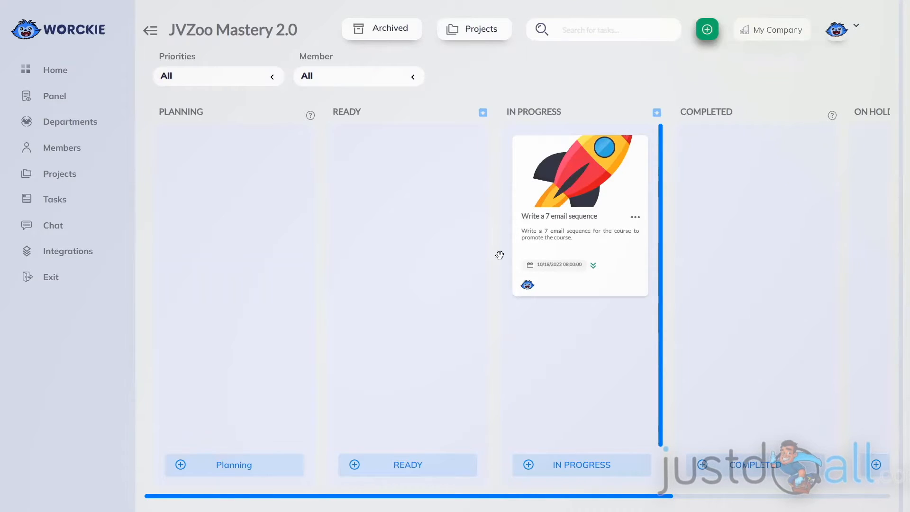
pyautogui.moveTo(544, 177); pyautogui.dragTo(702, 175)
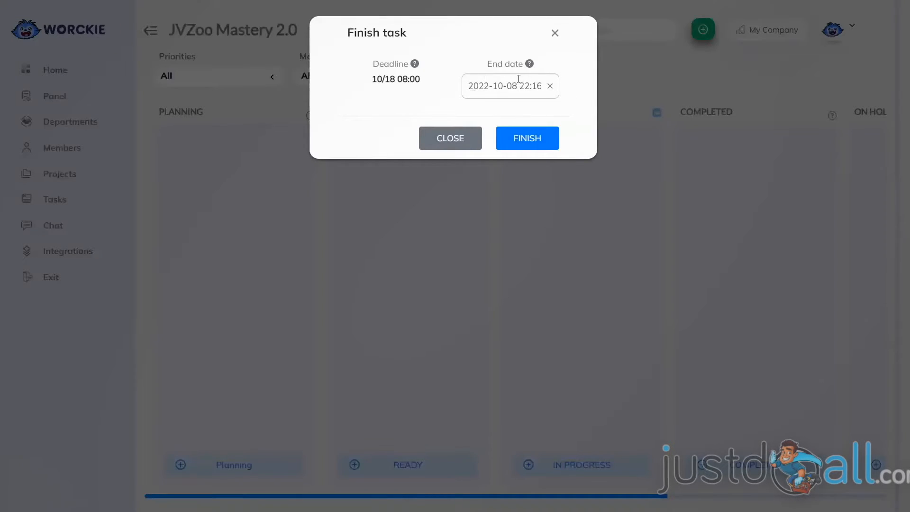
pyautogui.click(518, 139)
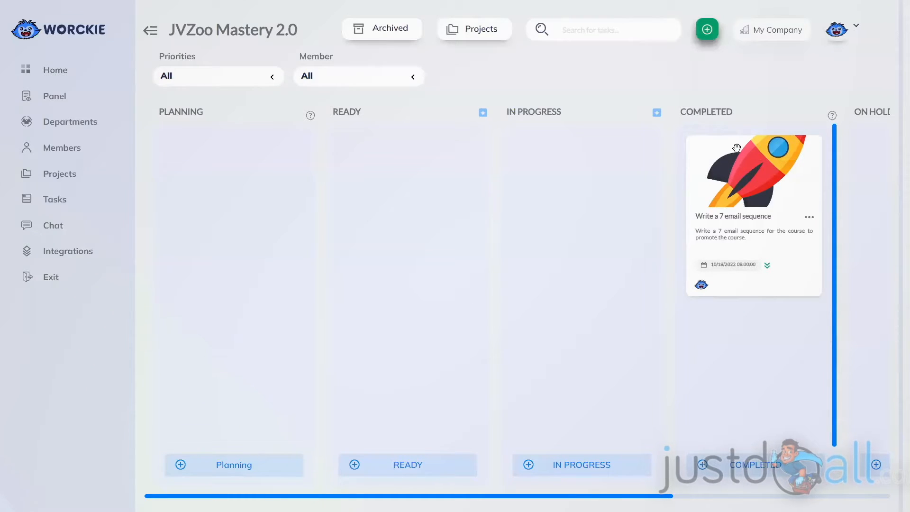
# Review the actions available for the completed "Write a 7 email sequence" card
pyautogui.click(808, 219)
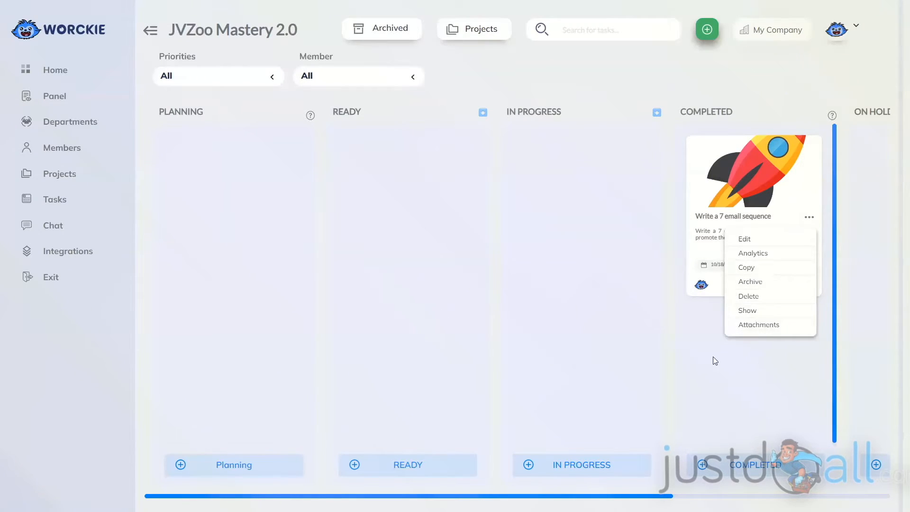
pyautogui.click(695, 344)
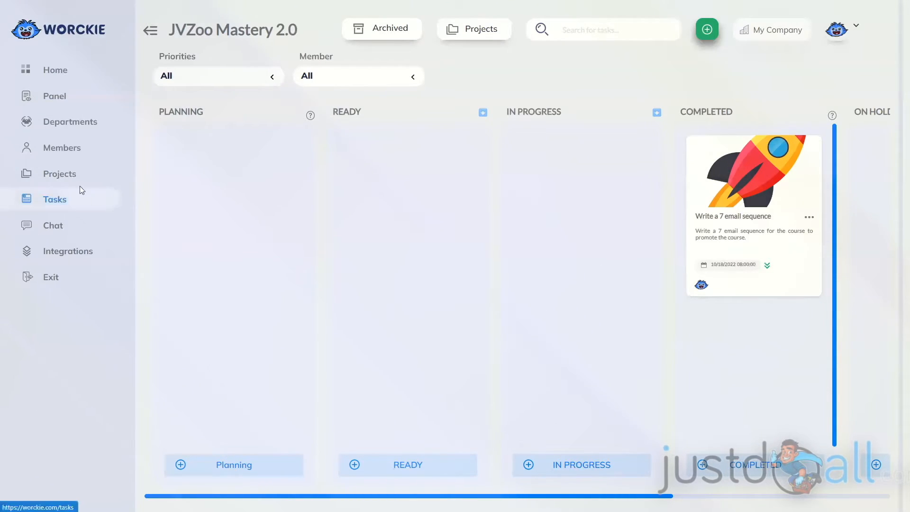
# Go to the overall task list, check the archived tasks and return to the list
pyautogui.click(61, 203)
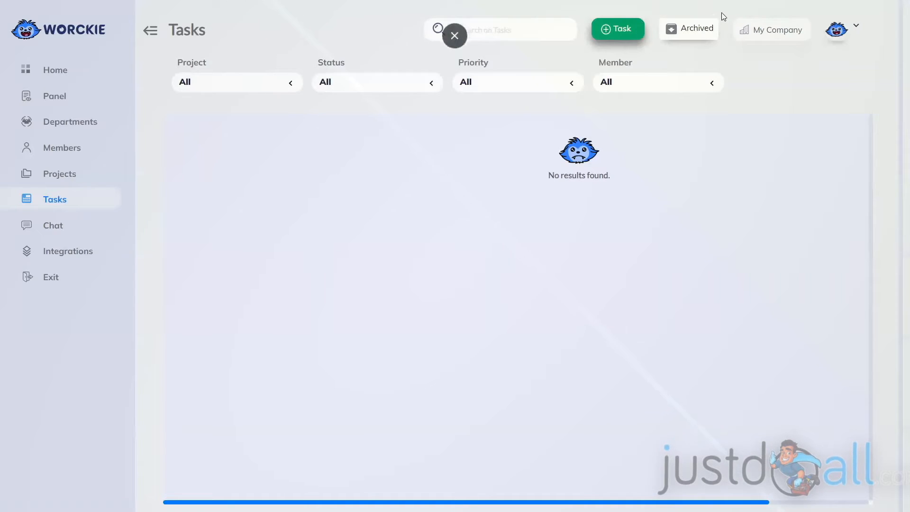
pyautogui.click(690, 31)
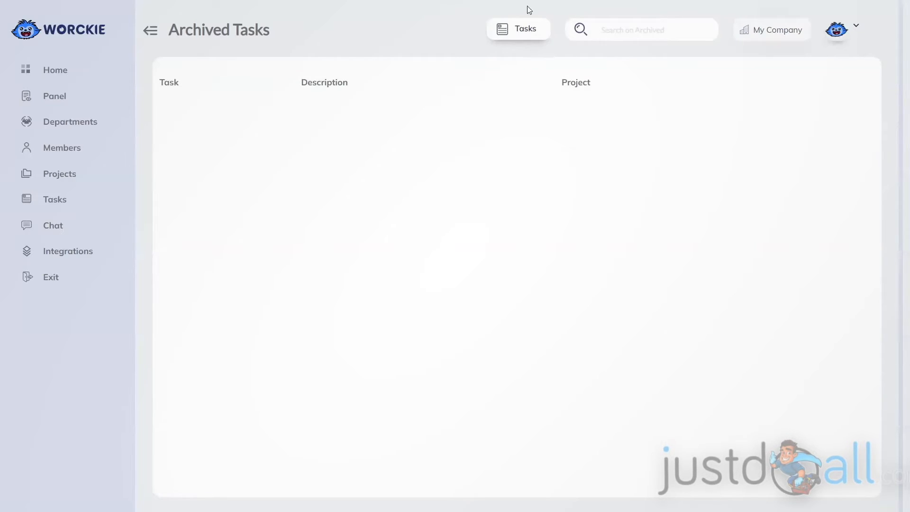
pyautogui.click(511, 31)
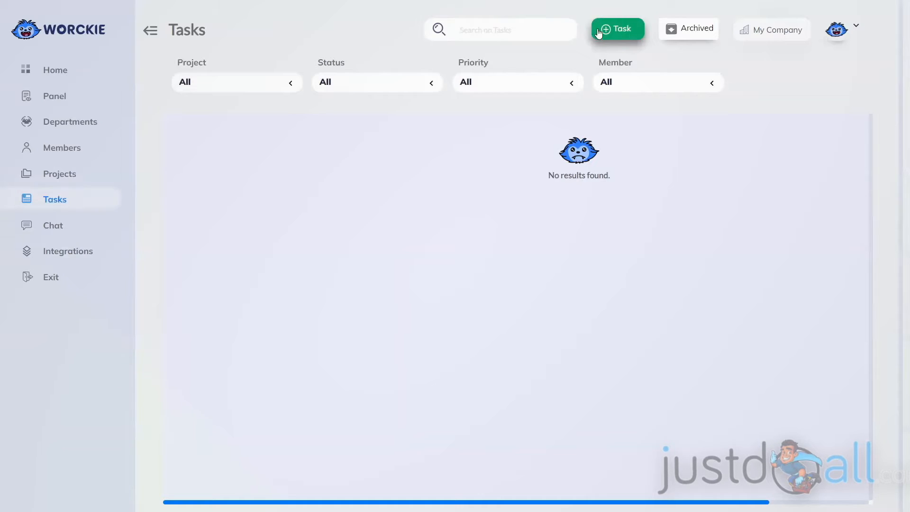
# Create the task "Create sales page" in JVZoo Mastery 2.0, described "Create the sales page for the JVZoo Masstery 2.0 course", due 10/12 00:00, On Hold, lowest priority
pyautogui.click(615, 29)
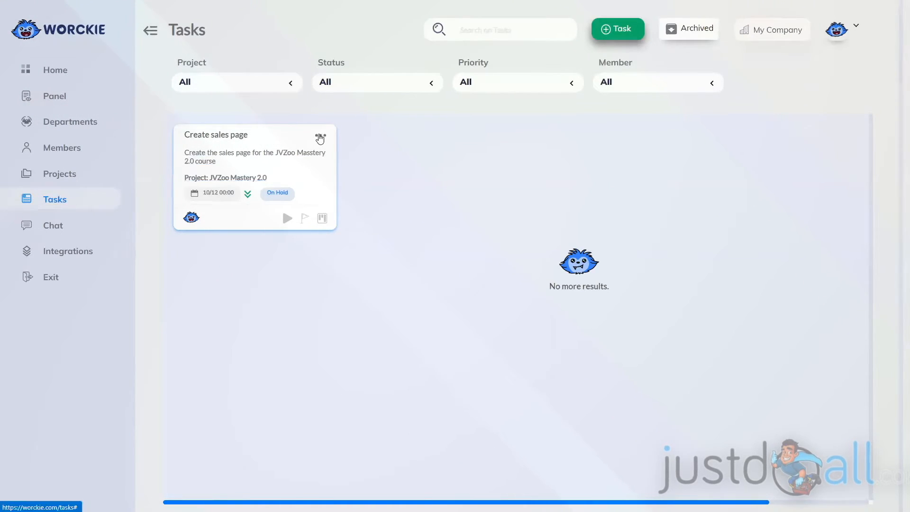
pyautogui.click(320, 138)
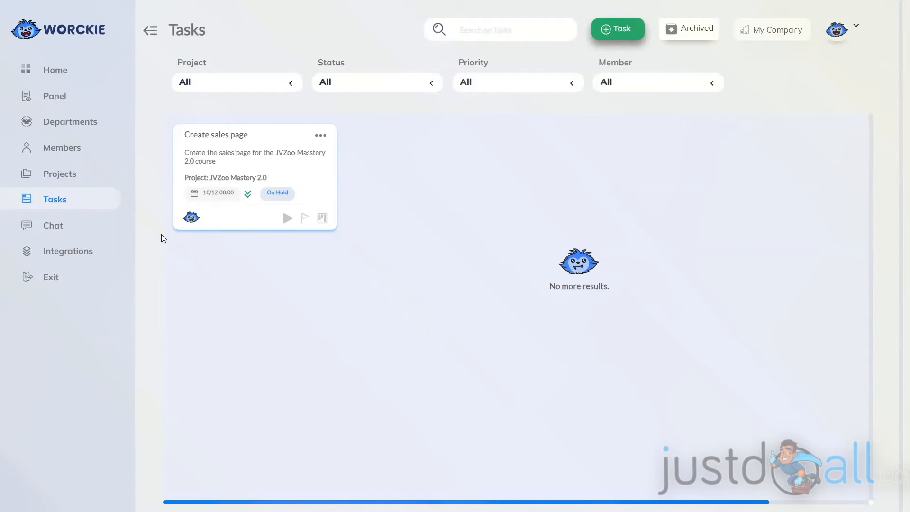
# Start work on the "Create sales page" task and pause its time tracking
pyautogui.click(287, 219)
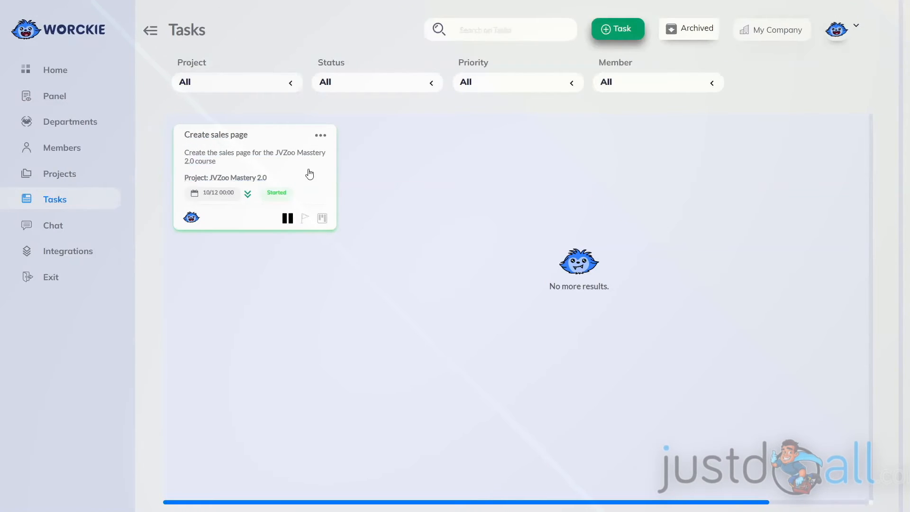
pyautogui.click(286, 220)
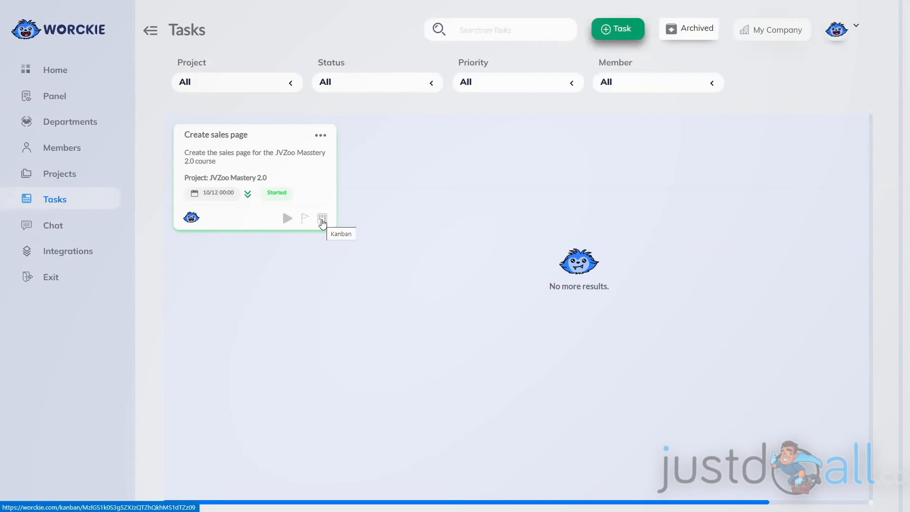
# On the project's kanban board, move the "Create sales page" card to PLANNING and from there to ON HOLD
pyautogui.click(322, 219)
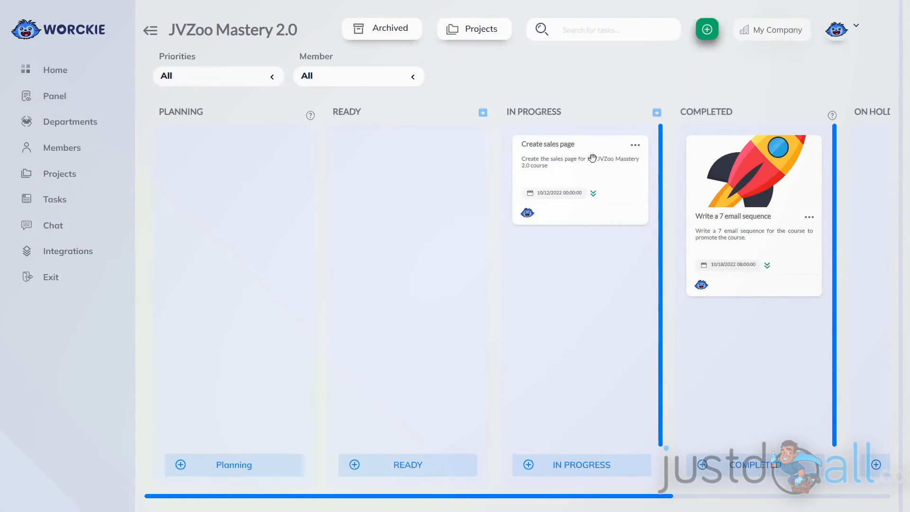
pyautogui.moveTo(587, 157); pyautogui.dragTo(208, 166)
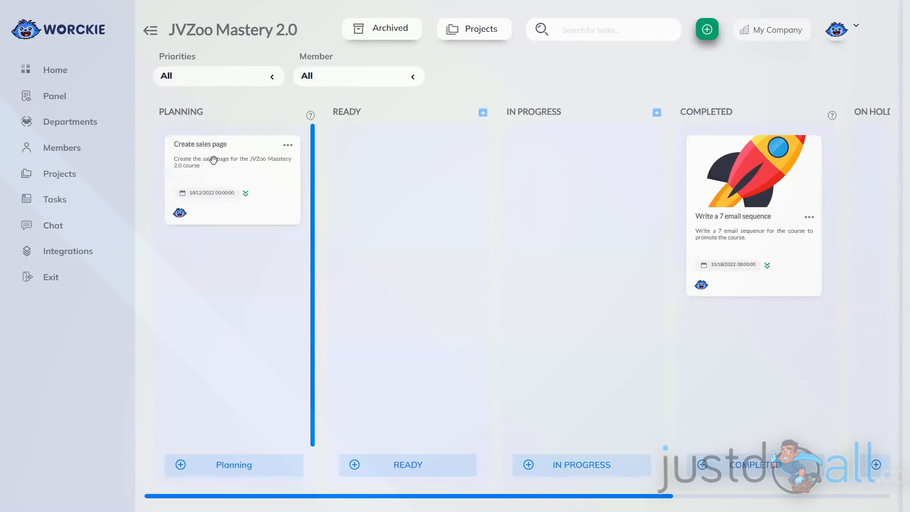
pyautogui.moveTo(213, 160); pyautogui.dragTo(712, 161)
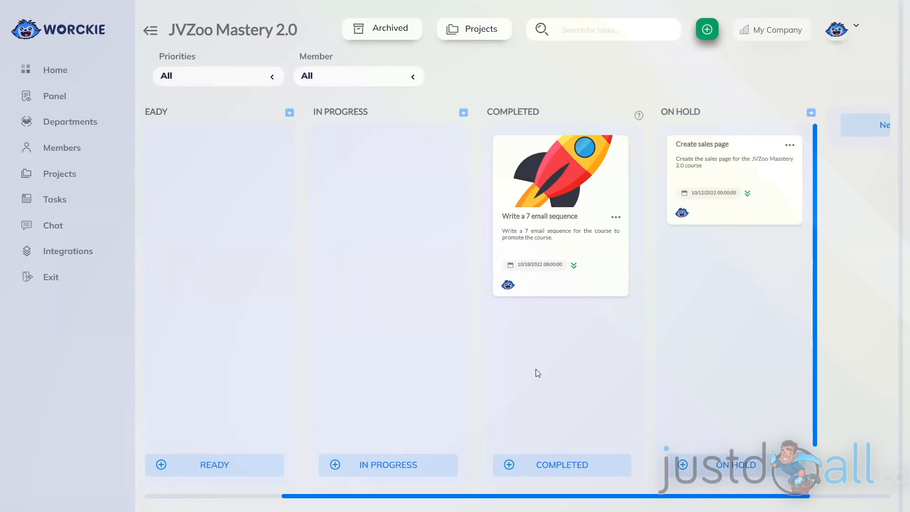
# Return to the overall task list and archive the "Create sales page" task
pyautogui.click(54, 199)
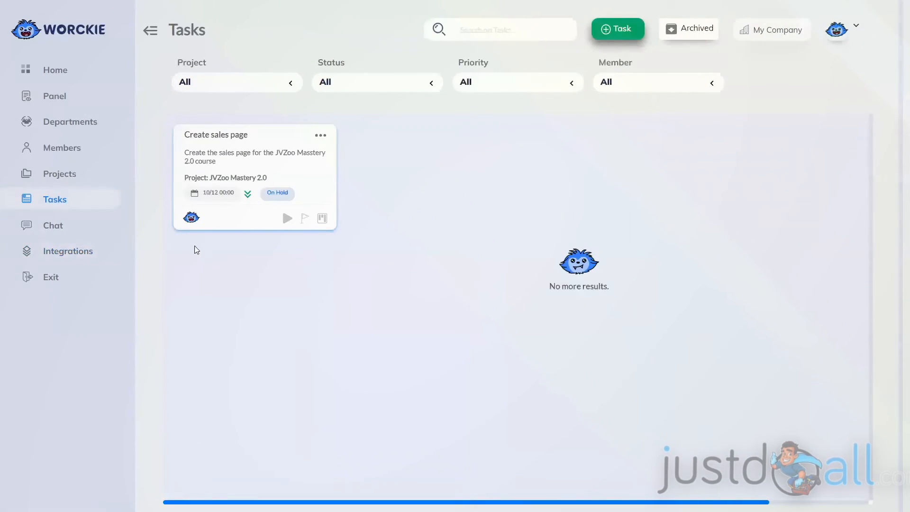
pyautogui.click(321, 136)
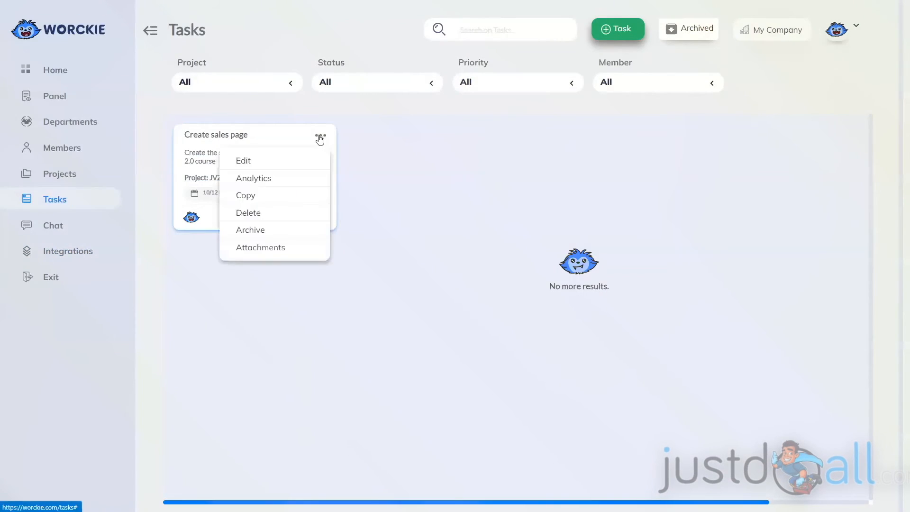
pyautogui.click(250, 231)
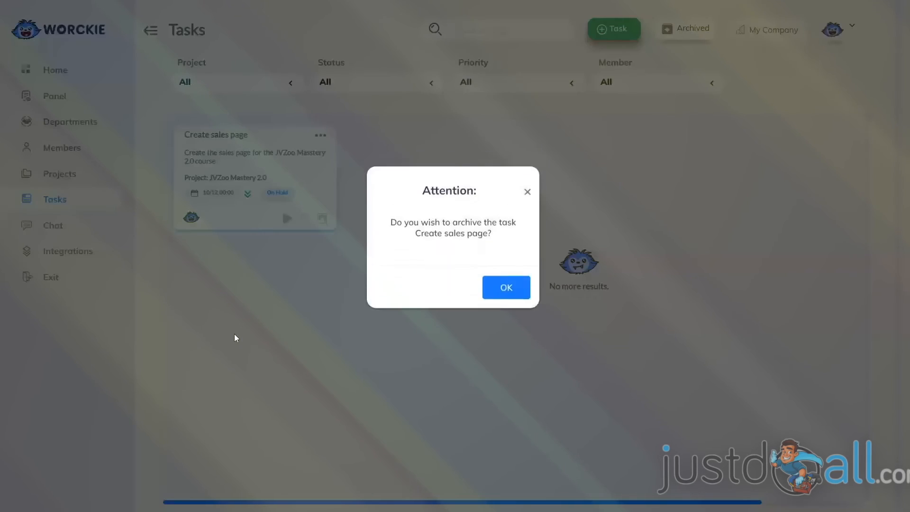
pyautogui.click(506, 313)
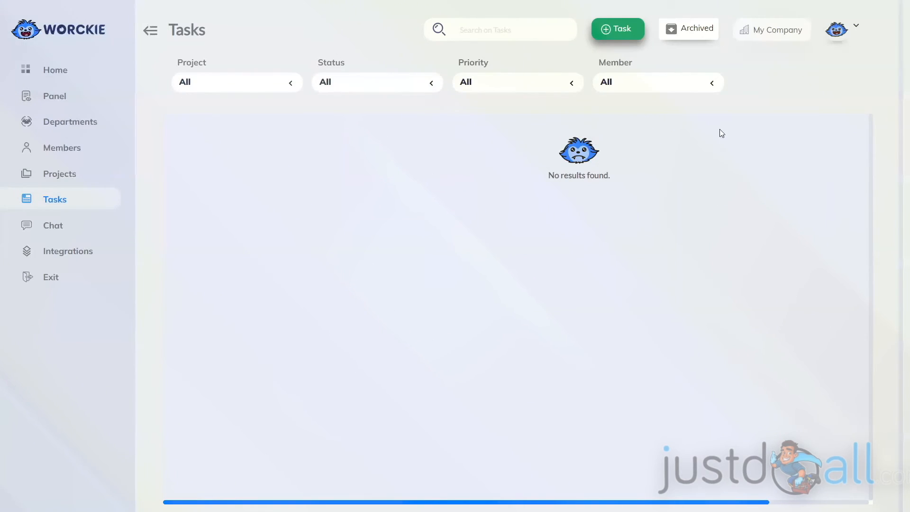
# Go to the archived tasks, view the details of "Create sales page" and unarchive it
pyautogui.click(669, 24)
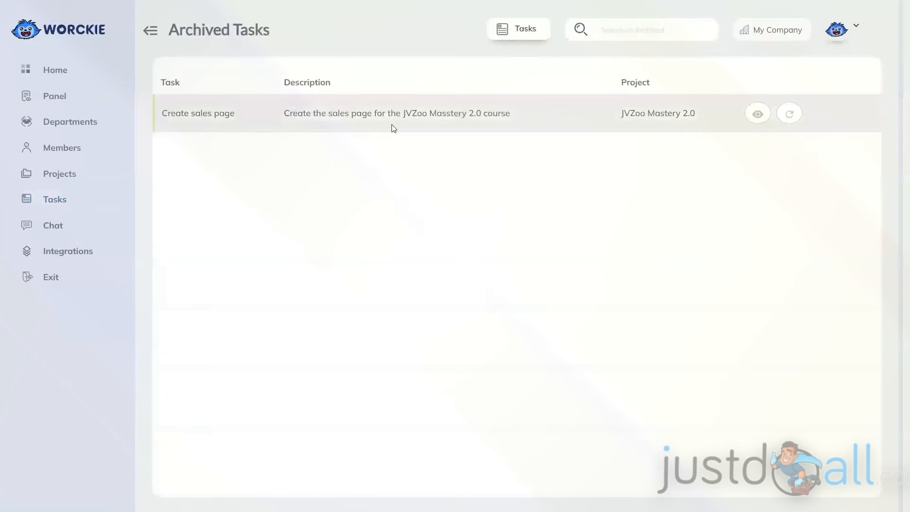
pyautogui.click(757, 114)
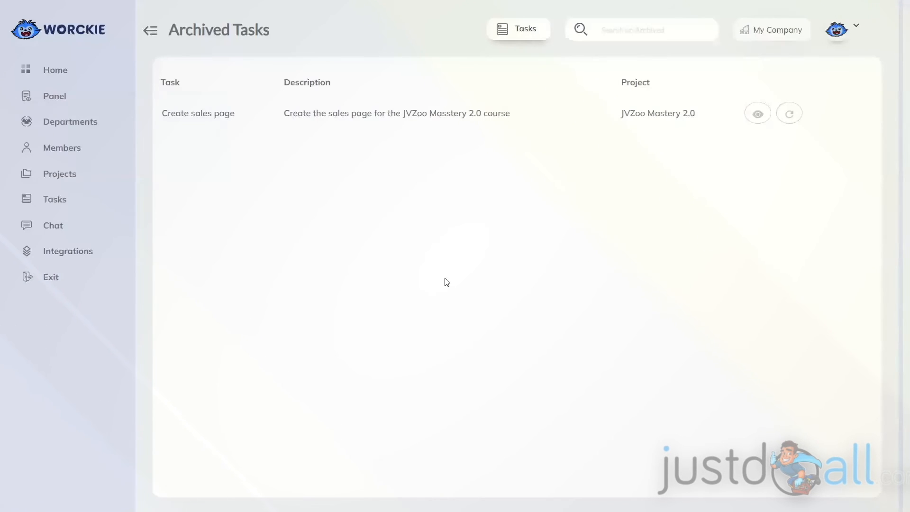
pyautogui.click(789, 116)
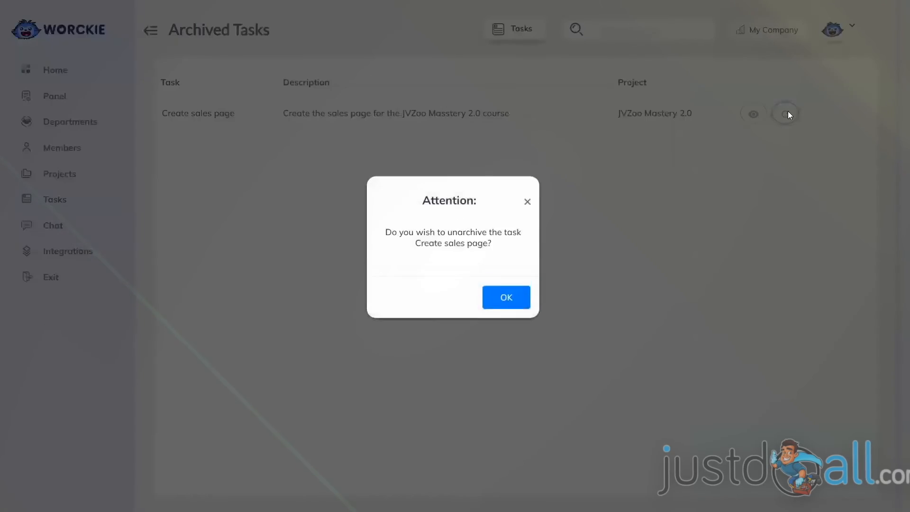
pyautogui.click(505, 308)
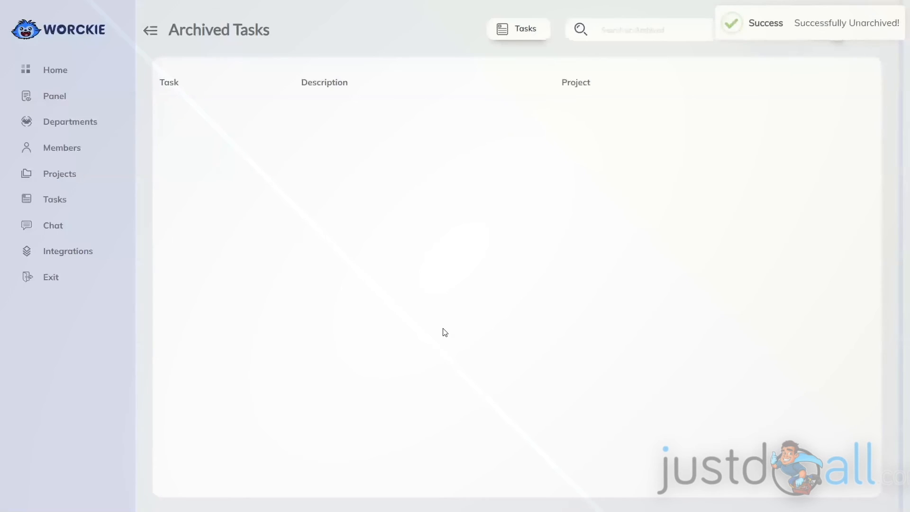
# Return to the task list and view the analytics of the "Create sales page" task
pyautogui.click(522, 30)
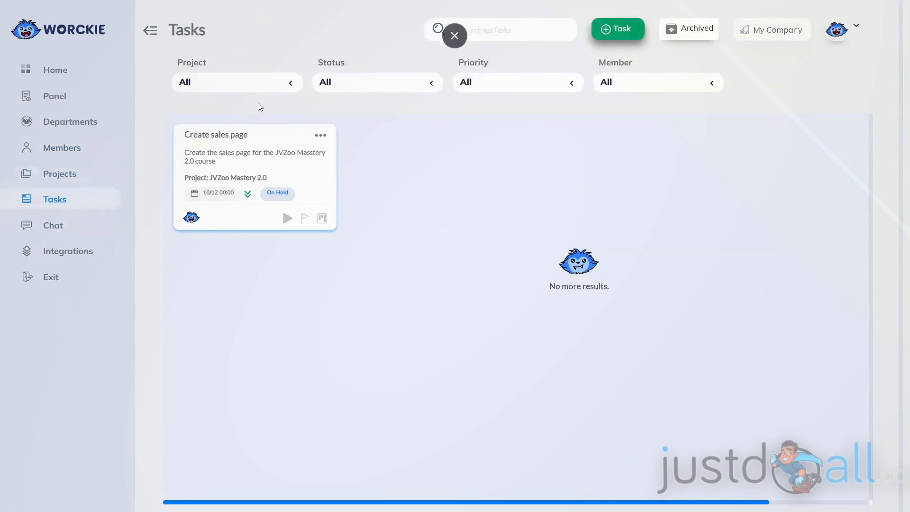
pyautogui.click(319, 136)
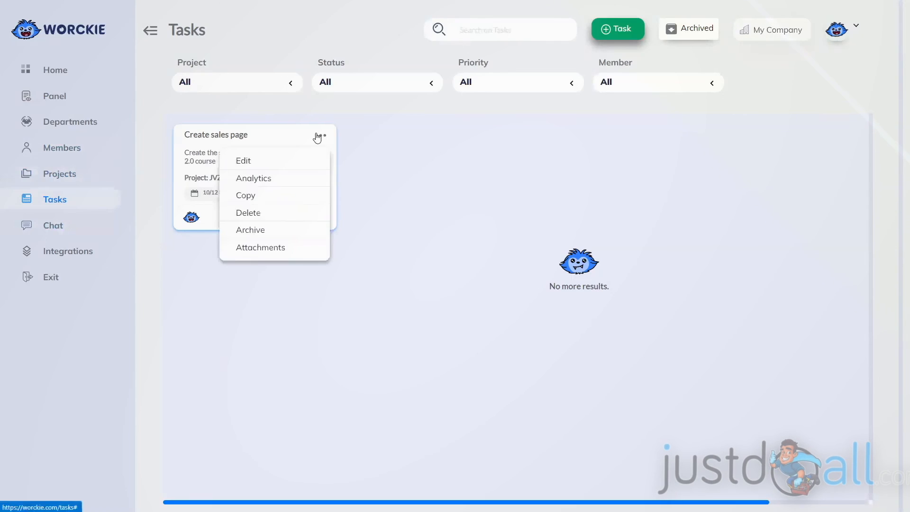
pyautogui.click(265, 180)
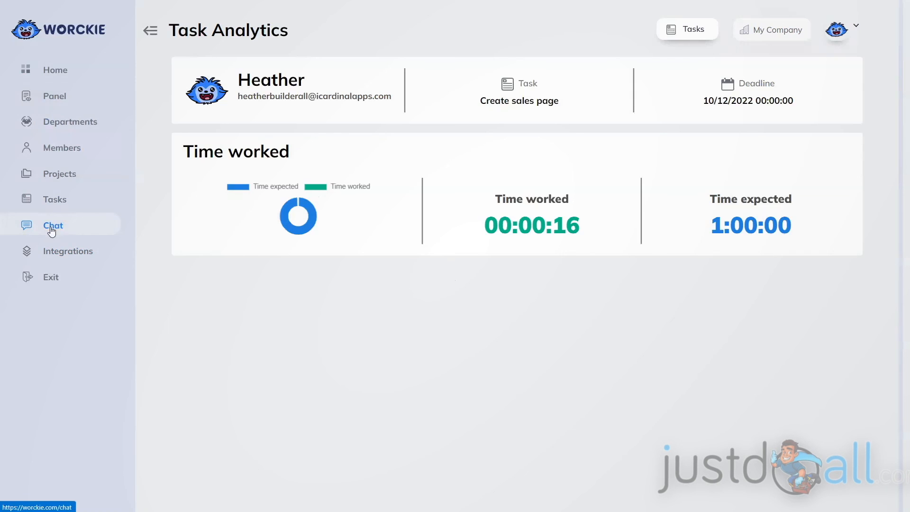
# Look over the kanban board of the JVZoo Mastery 2.0 project and return to the overall task list
pyautogui.click(63, 173)
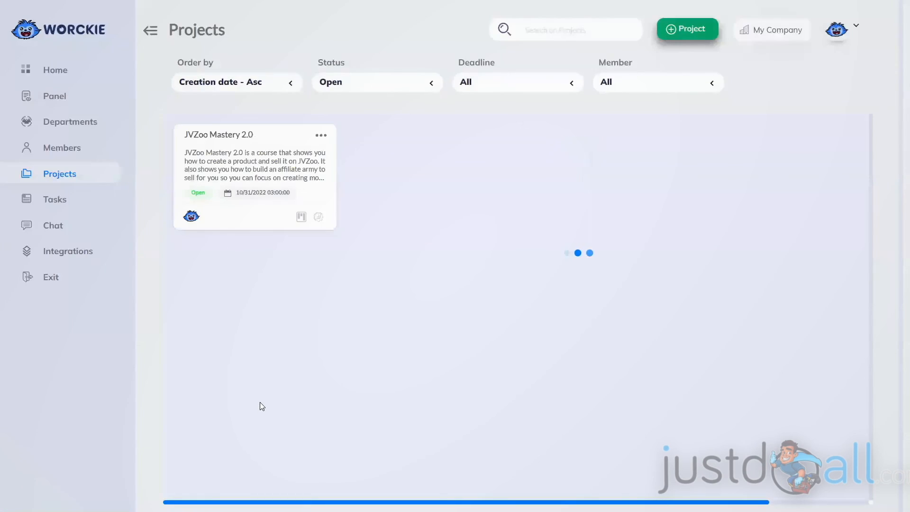
pyautogui.click(302, 218)
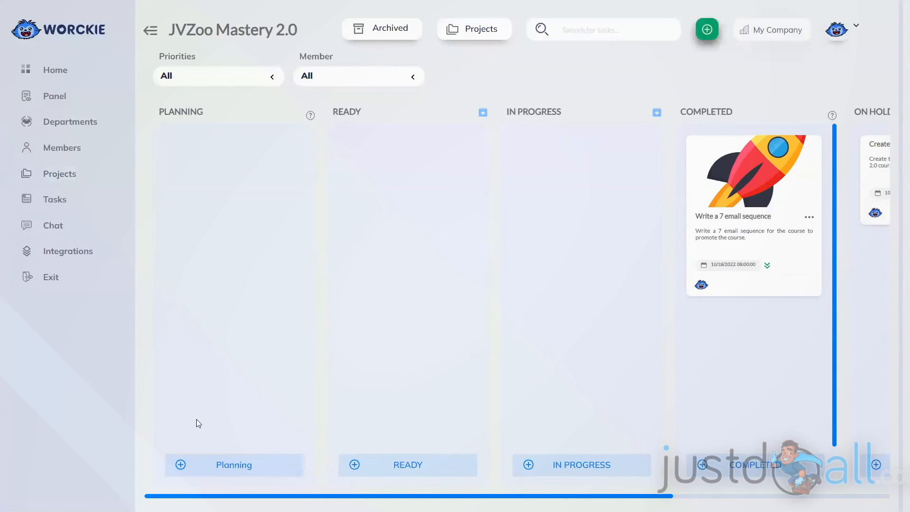
pyautogui.click(54, 202)
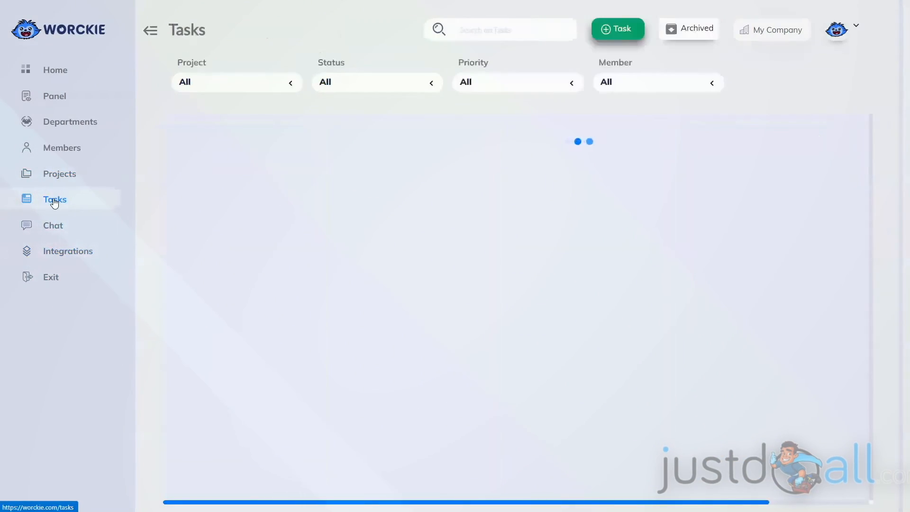